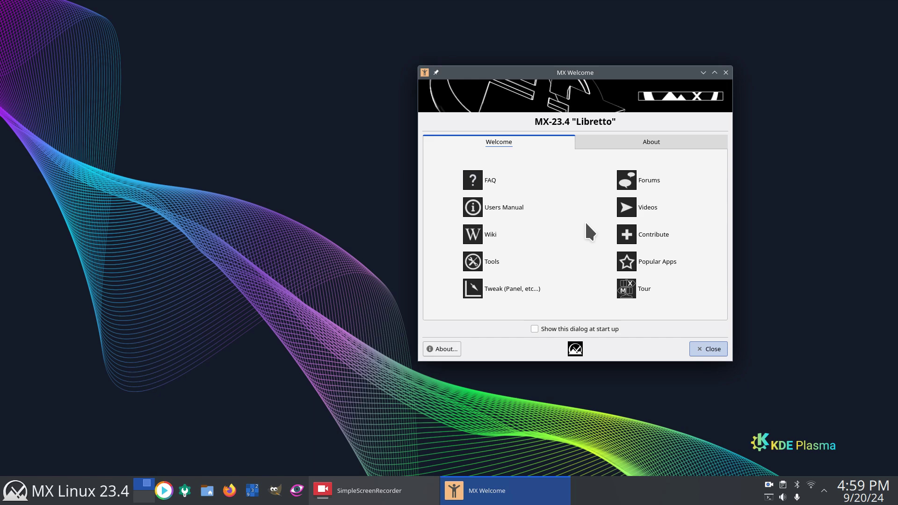
Close MX Welcome, then launch Gwenview and force-kill it with the Ctrl+Alt+Esc kill-window tool
click(727, 73)
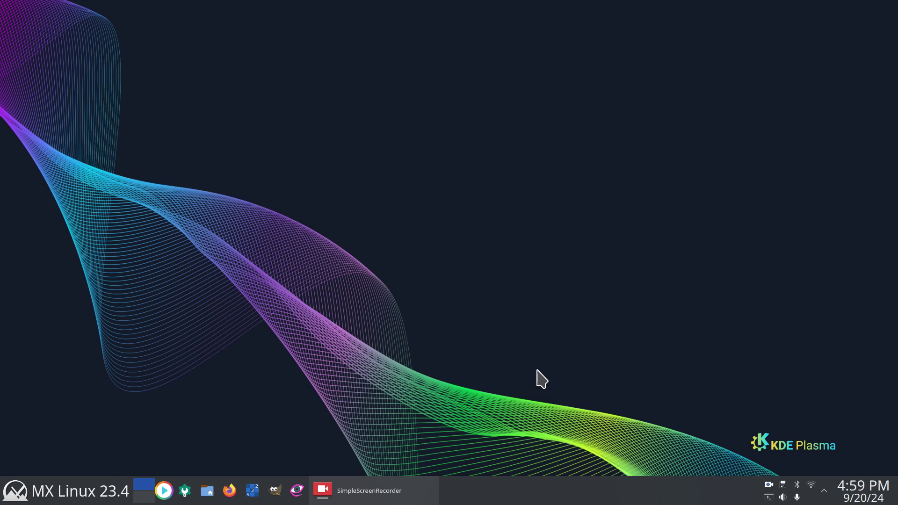
click(296, 490)
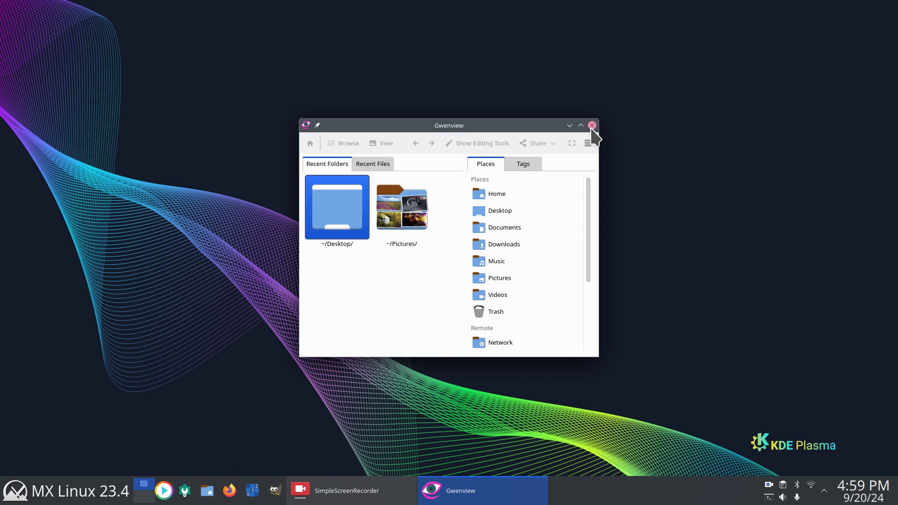
key(ctrl+alt+Escape)
click(392, 274)
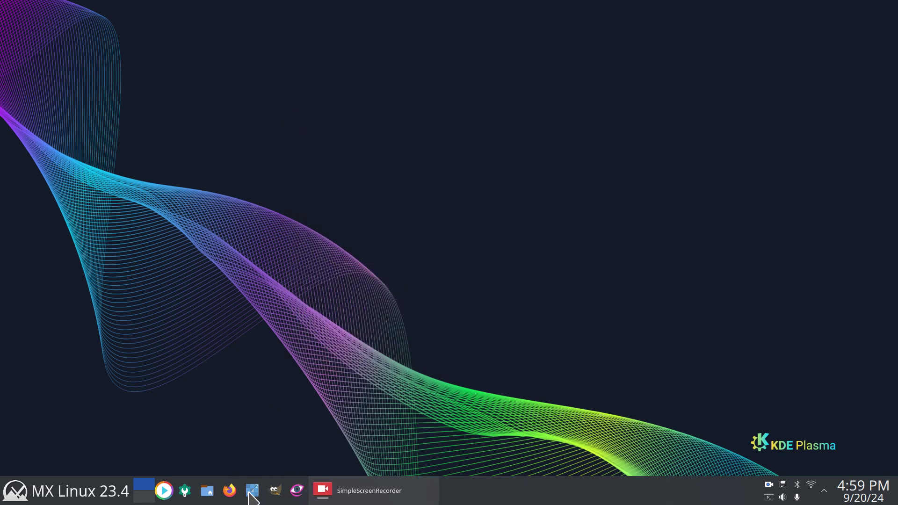
Launch KSudoku and GIMP from the taskbar and force-kill each window
click(252, 491)
key(ctrl+alt+Escape)
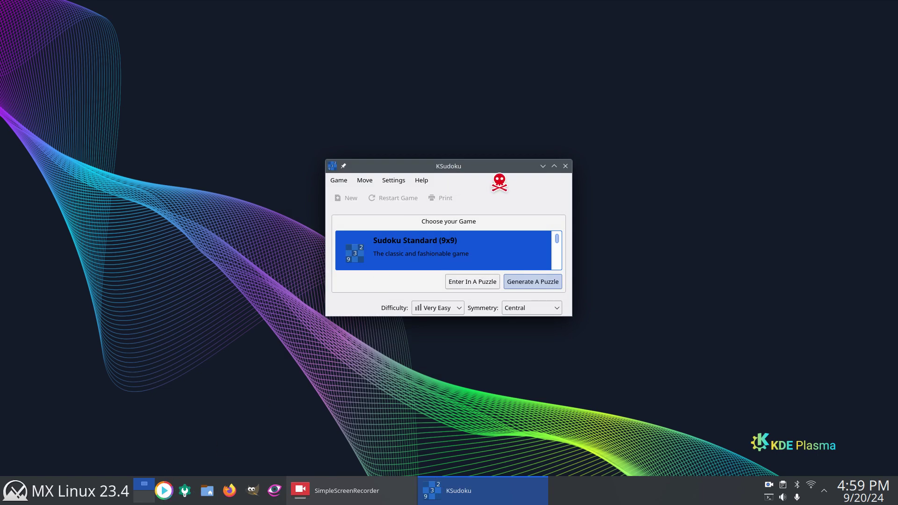
click(517, 192)
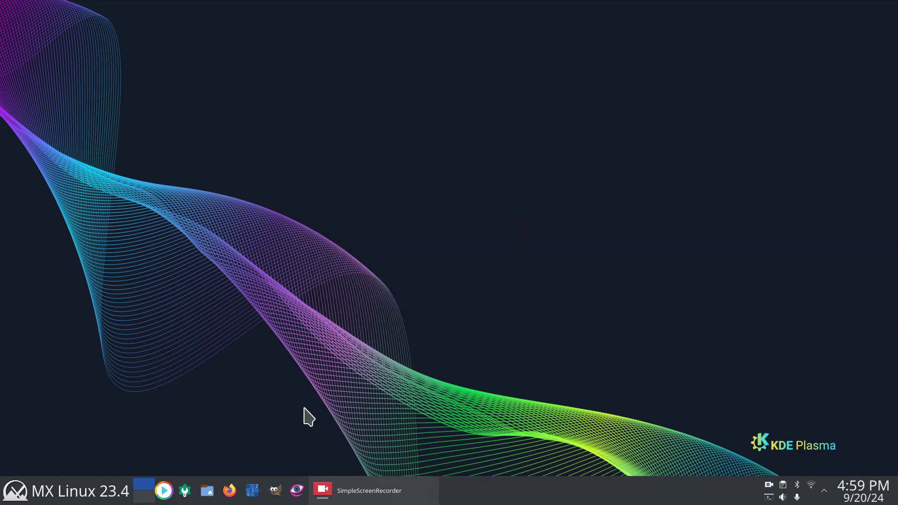
click(275, 490)
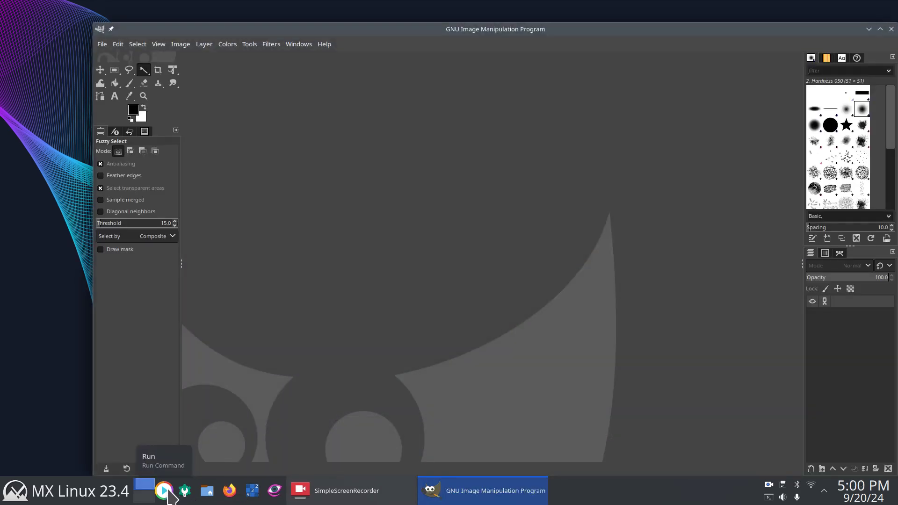
click(164, 491)
click(379, 233)
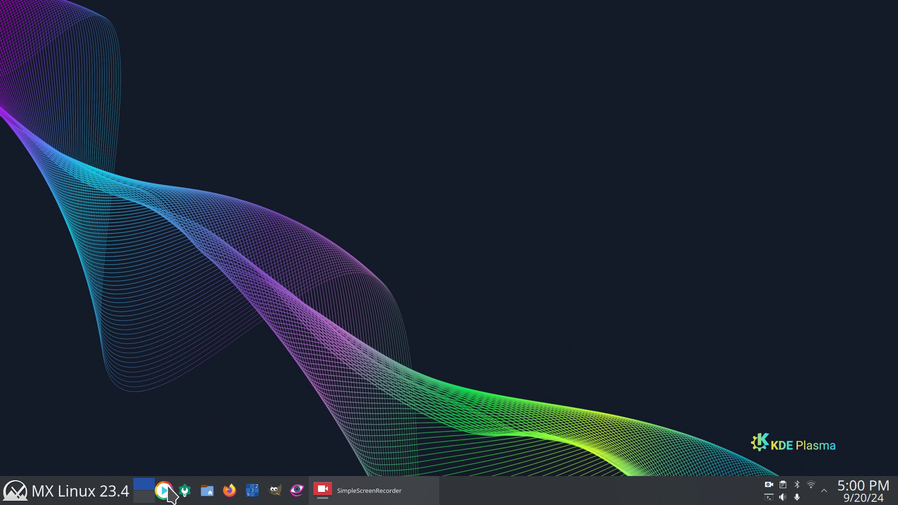
From the desktop's Add Widgets browser, open Download New Plasma Widgets and search 'ki'
right_click(392, 178)
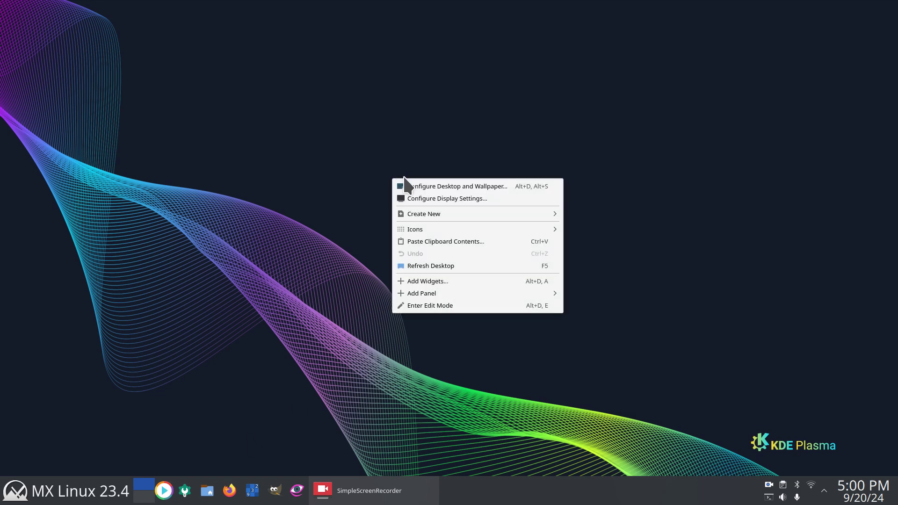
click(452, 281)
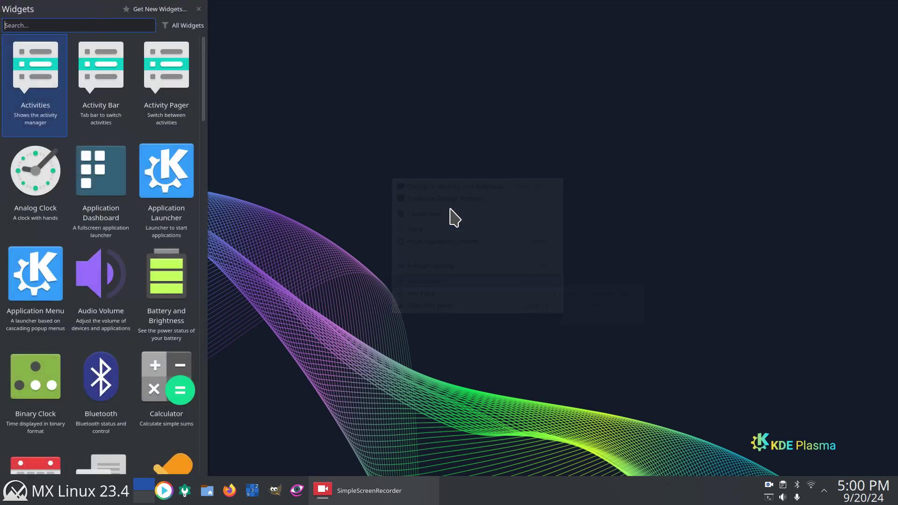
click(151, 9)
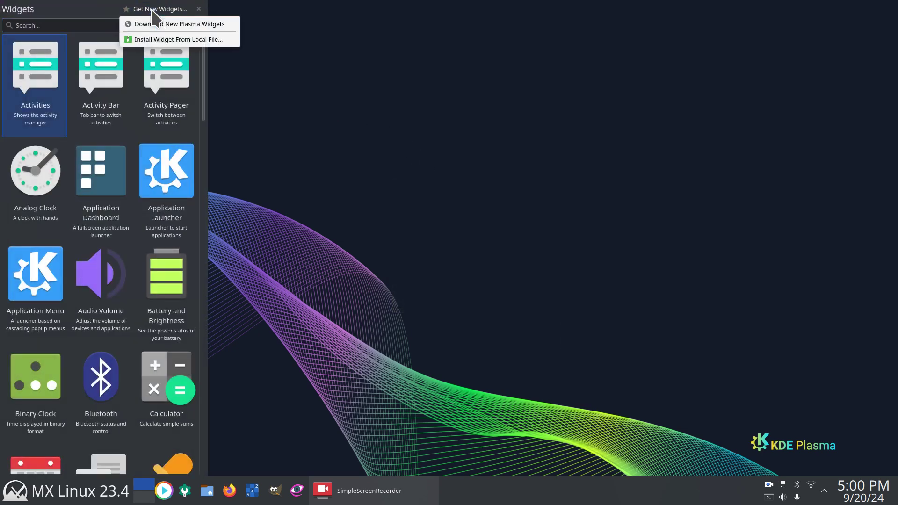
click(161, 24)
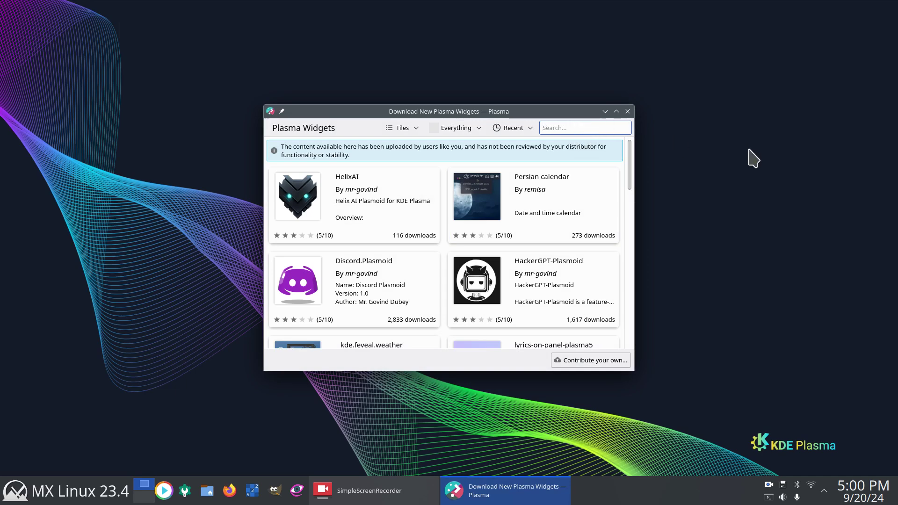
text(kill)
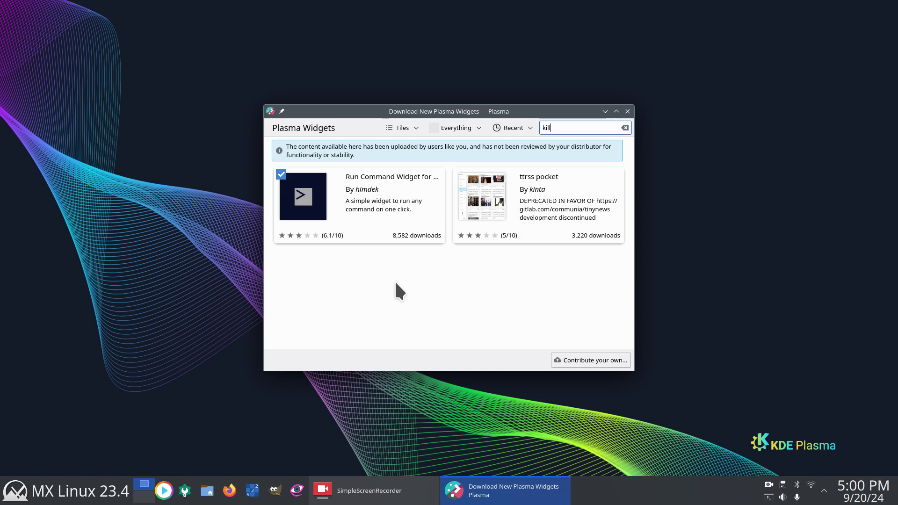
Close the widget store window and dismiss the stray desktop context menu
click(627, 112)
right_click(417, 226)
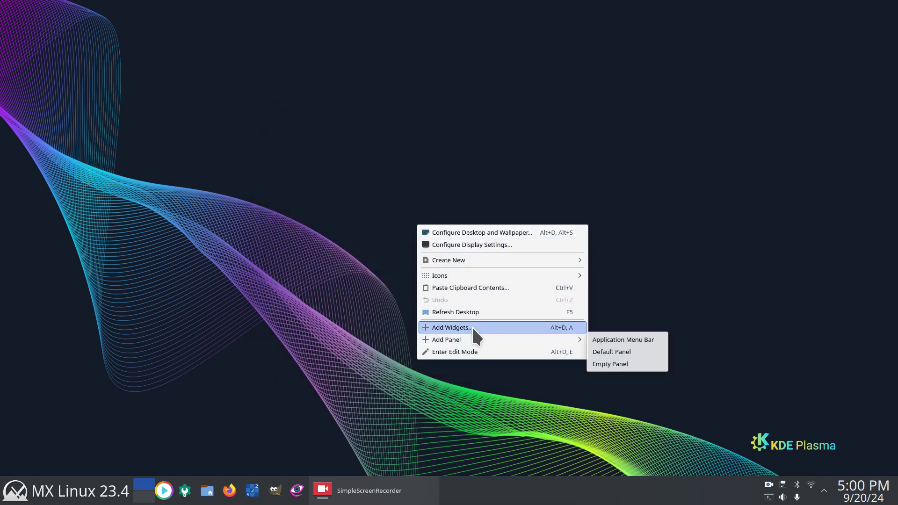
click(704, 261)
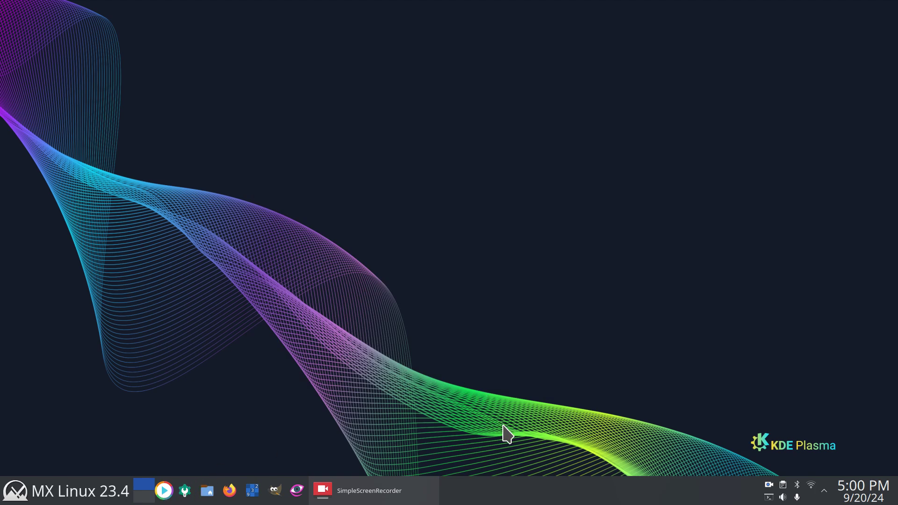
Add the Run widget to the panel via the panel's widget browser, searching 'run'
right_click(529, 495)
click(580, 466)
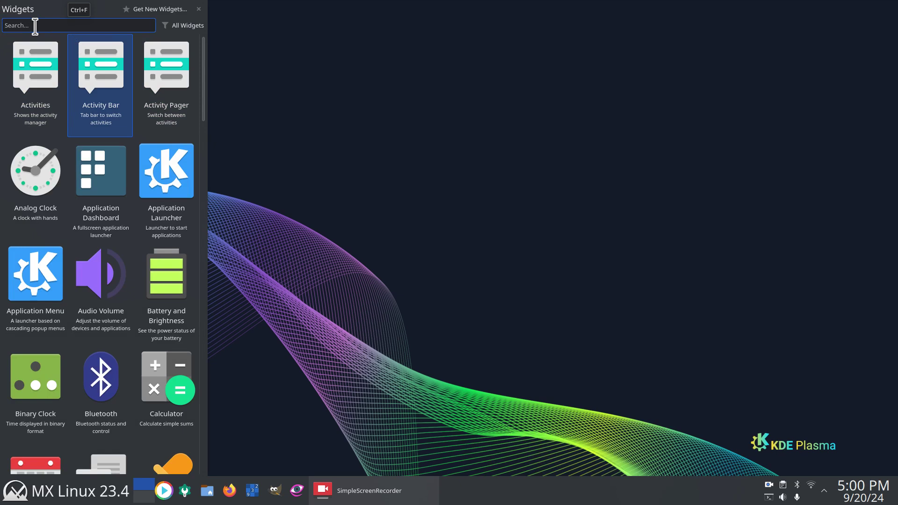
text(run)
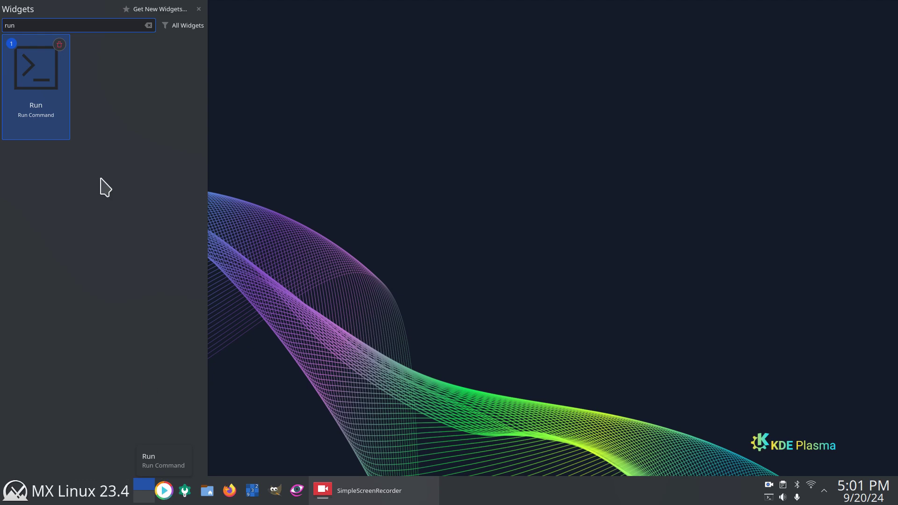
double_click(32, 63)
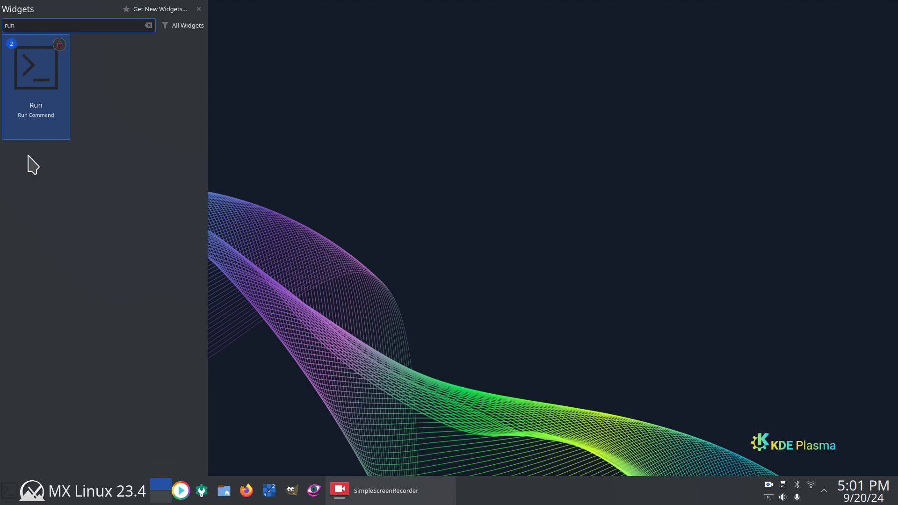
click(199, 9)
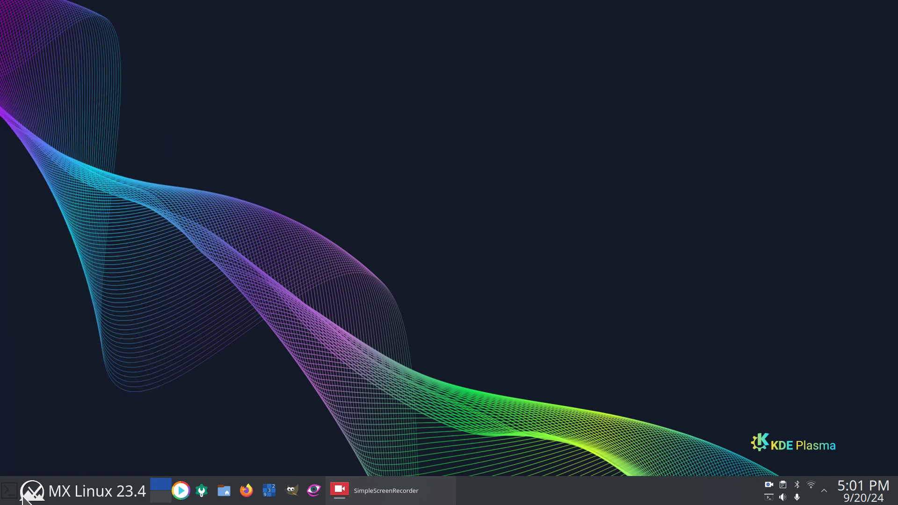
In panel edit mode, remove the extra Run widget from the panel
right_click(528, 494)
click(578, 468)
mouse_move(6, 490)
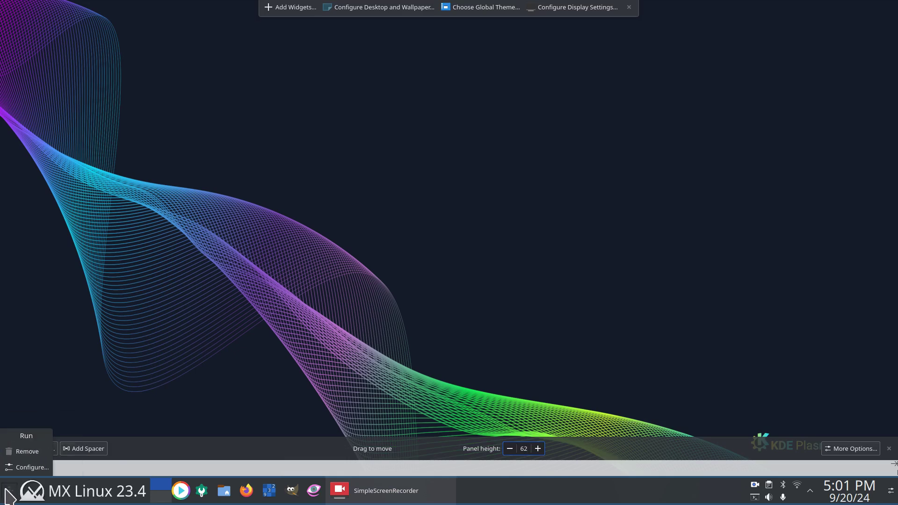
click(27, 452)
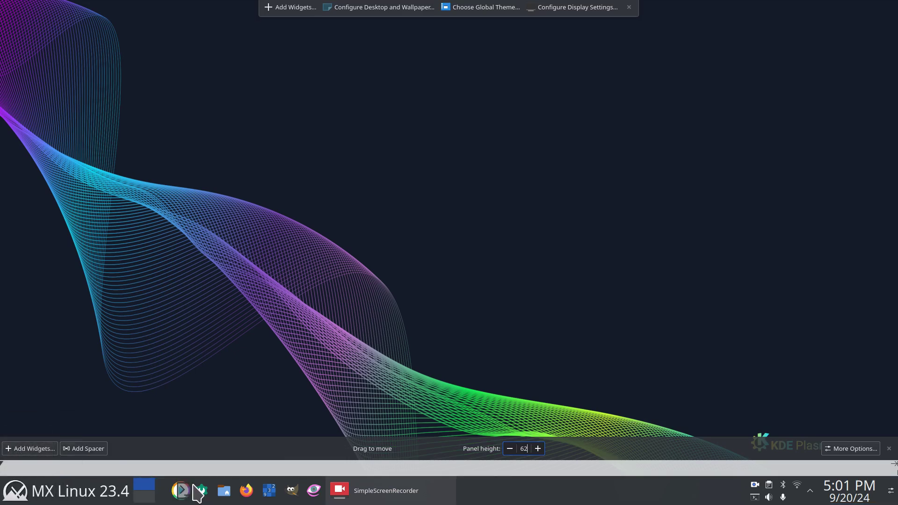
Exit edit mode, run the Run Command widget's default command, and dismiss its notification
mouse_move(181, 493)
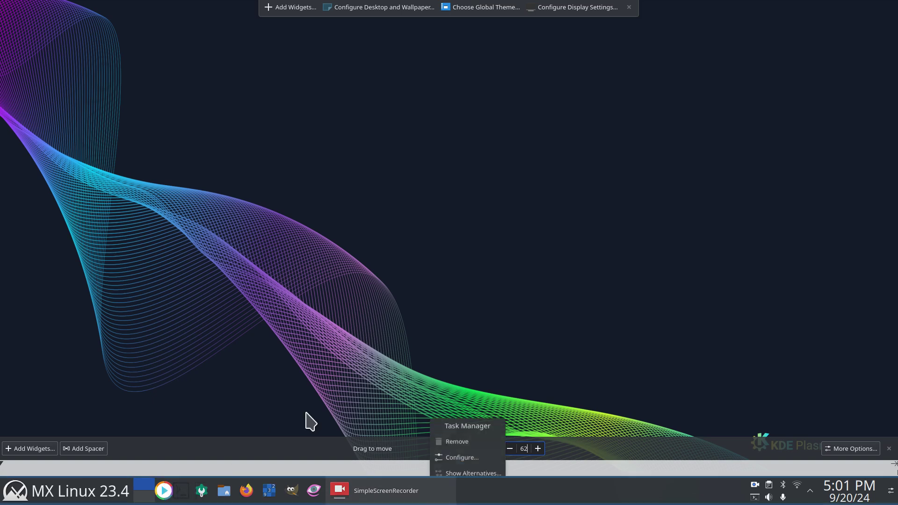
click(629, 7)
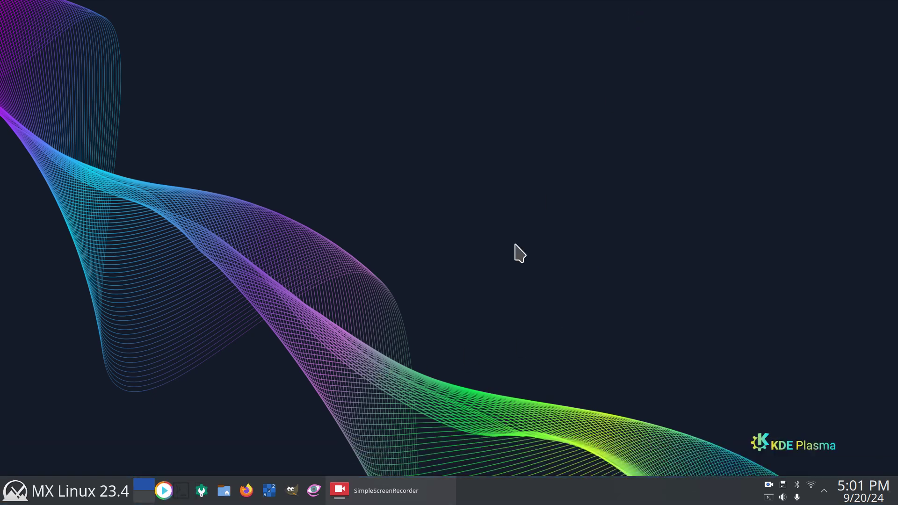
click(183, 491)
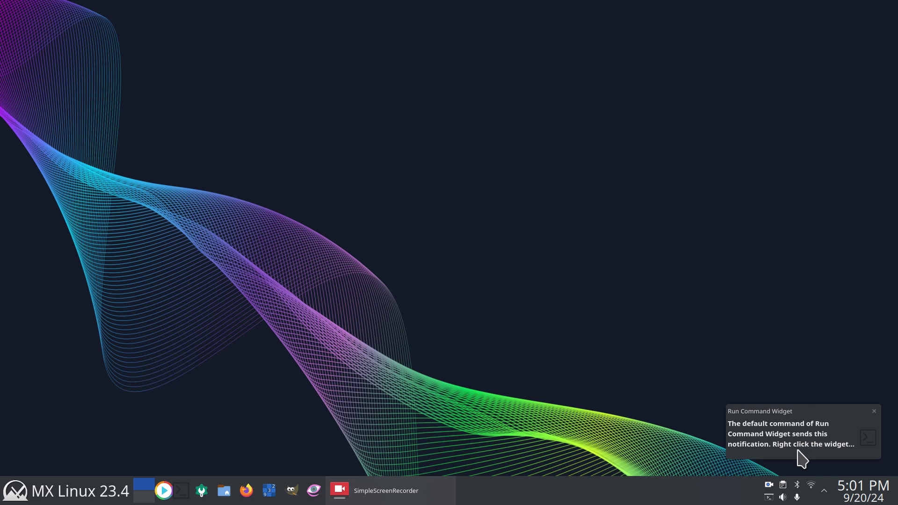
click(875, 412)
In Configure Run, choose the a7800 icon for the Run Command widget
right_click(182, 491)
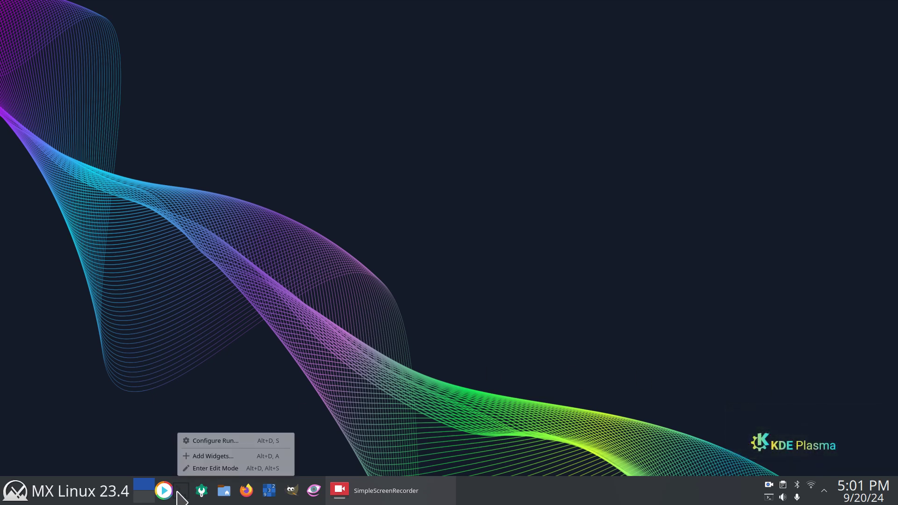
click(232, 439)
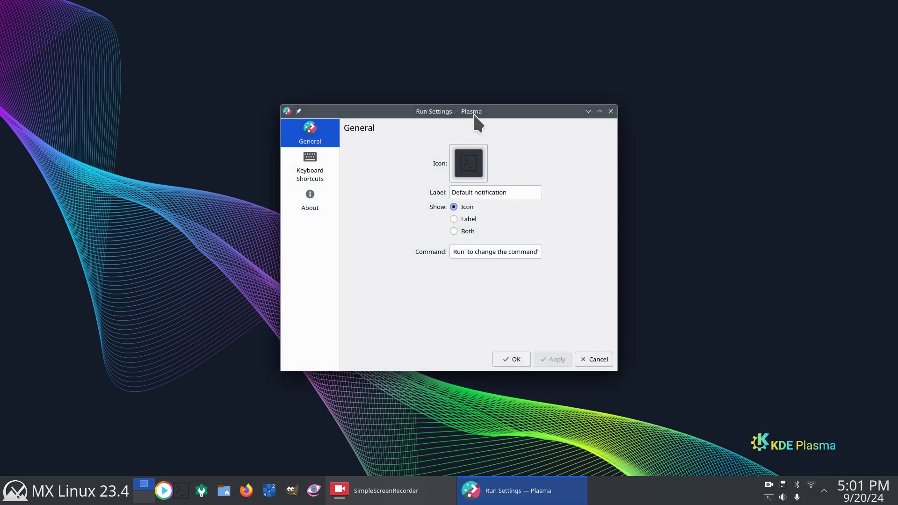
click(467, 159)
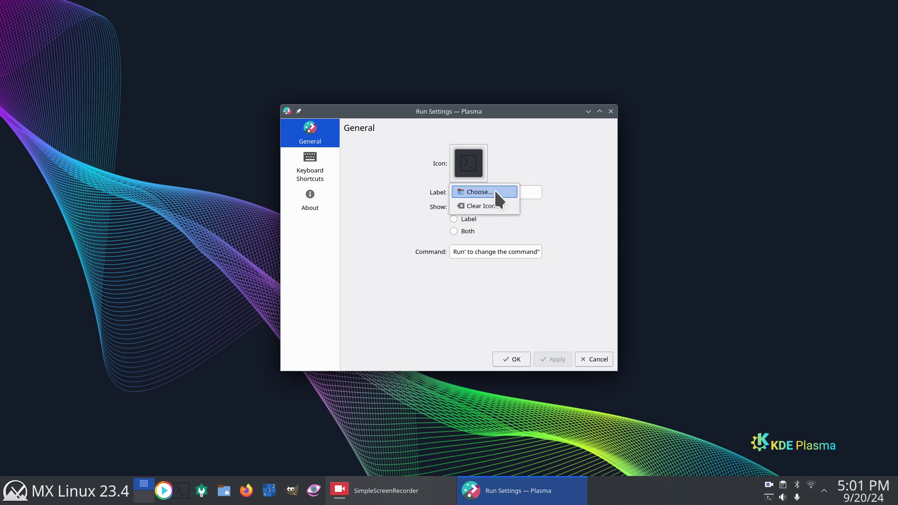
click(477, 191)
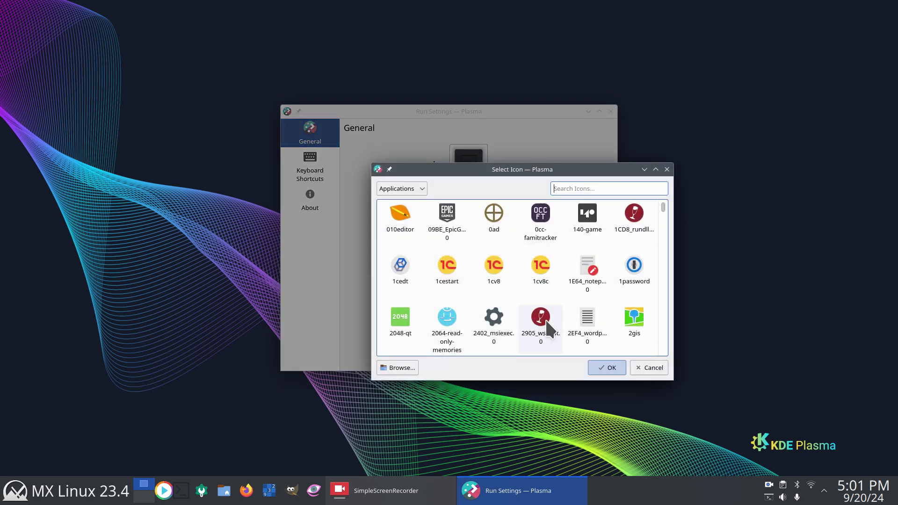
scroll(543, 322, down, 3)
scroll(545, 318, up, 3)
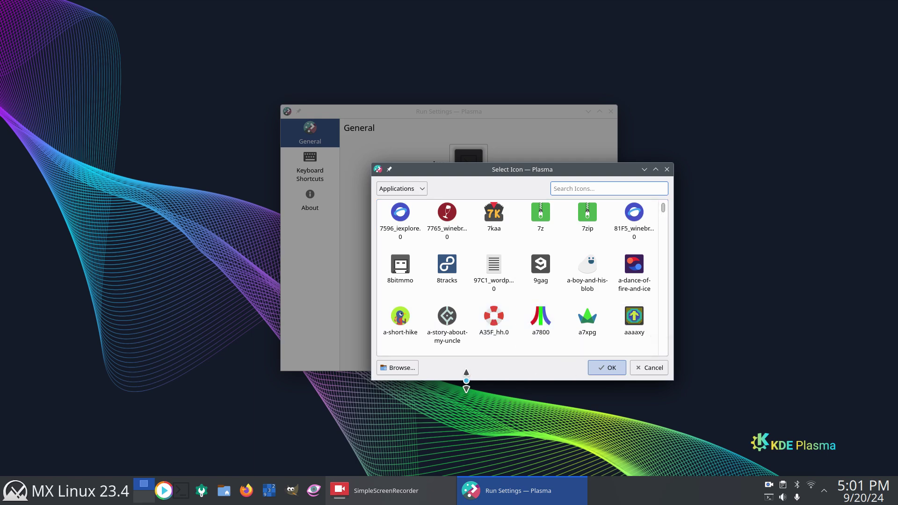
click(539, 323)
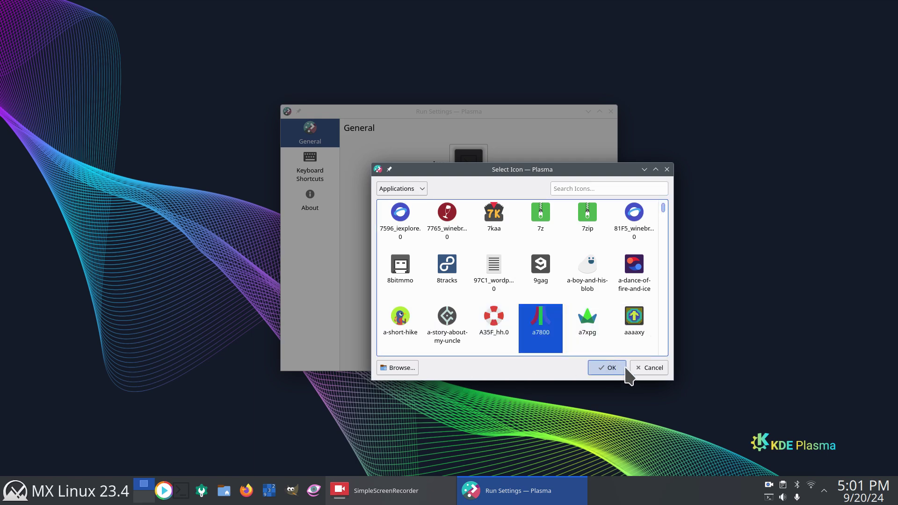
click(602, 367)
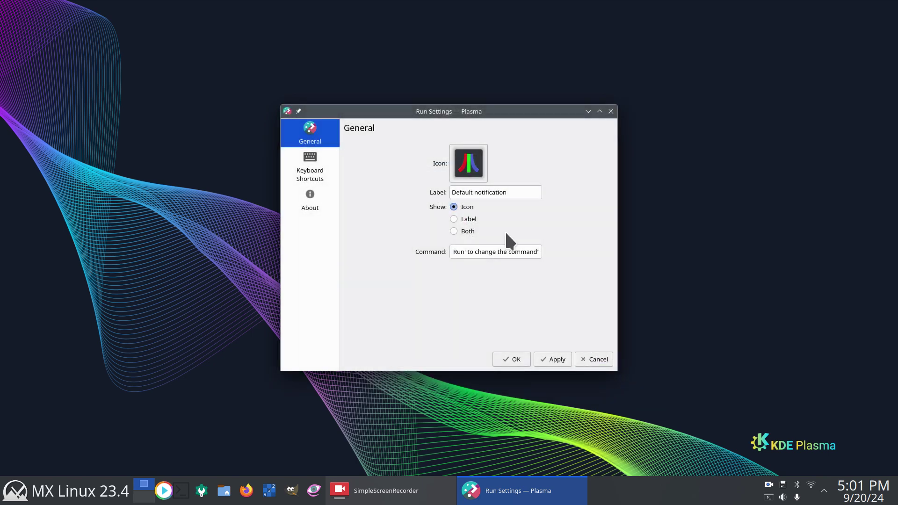
Set the widget label to 'App Kill' with Show set to Both, and apply
drag(507, 193, 438, 192)
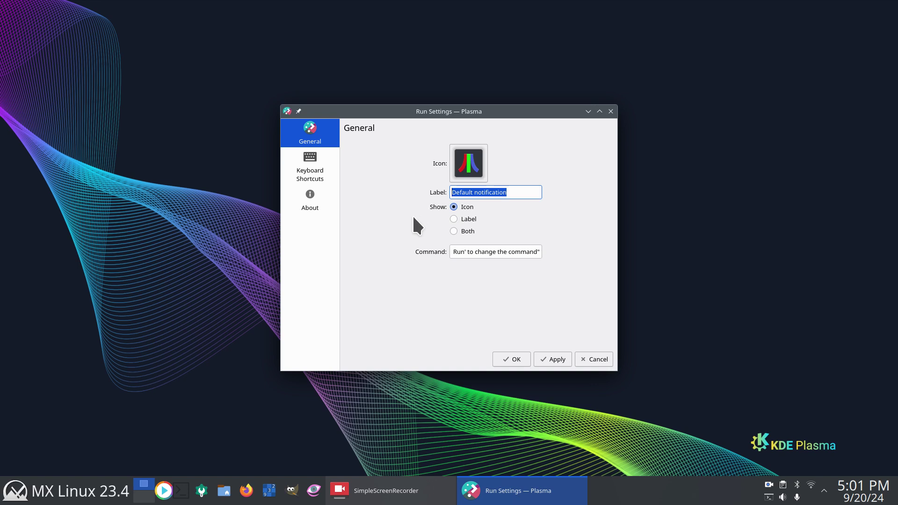
text(Ap)
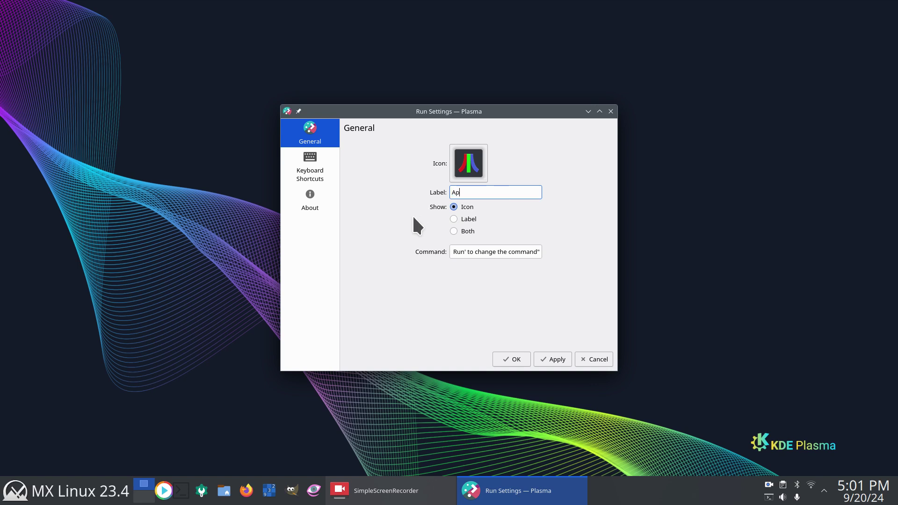
text(p Kill)
click(455, 231)
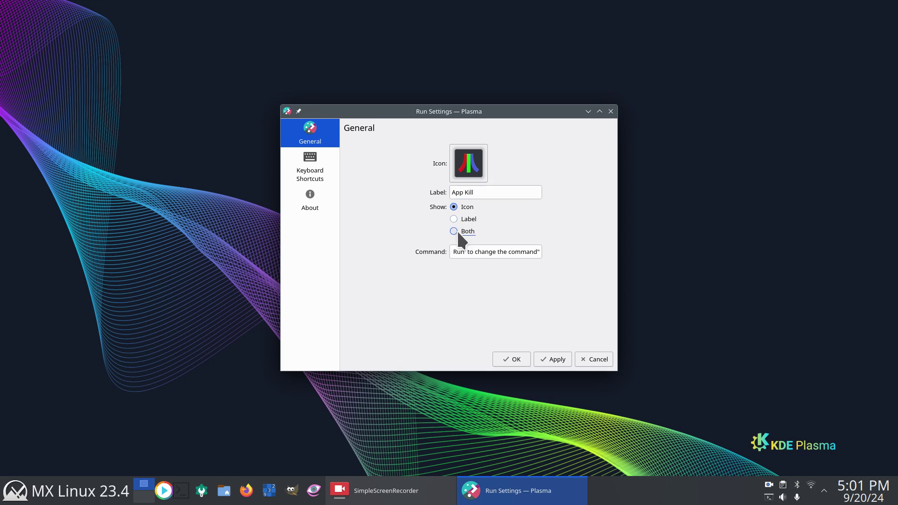
click(553, 359)
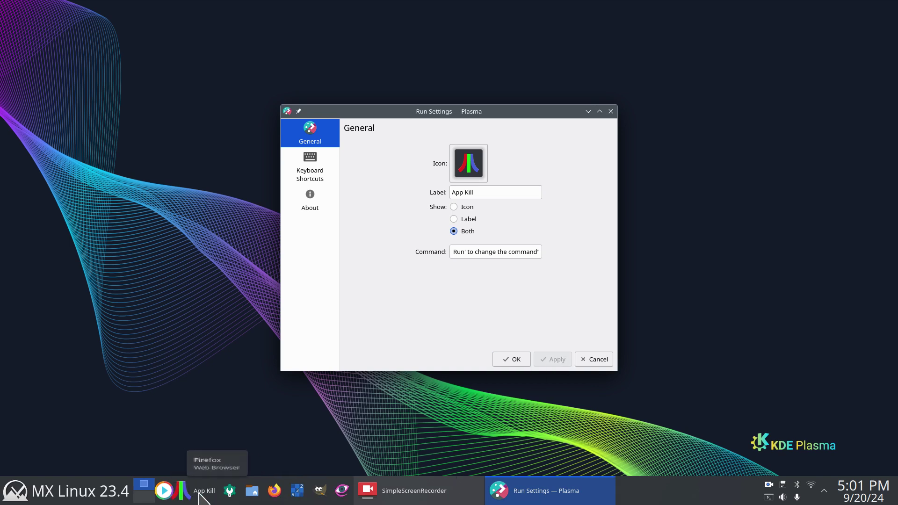
Switch Show back to Icon only and apply the change
click(454, 207)
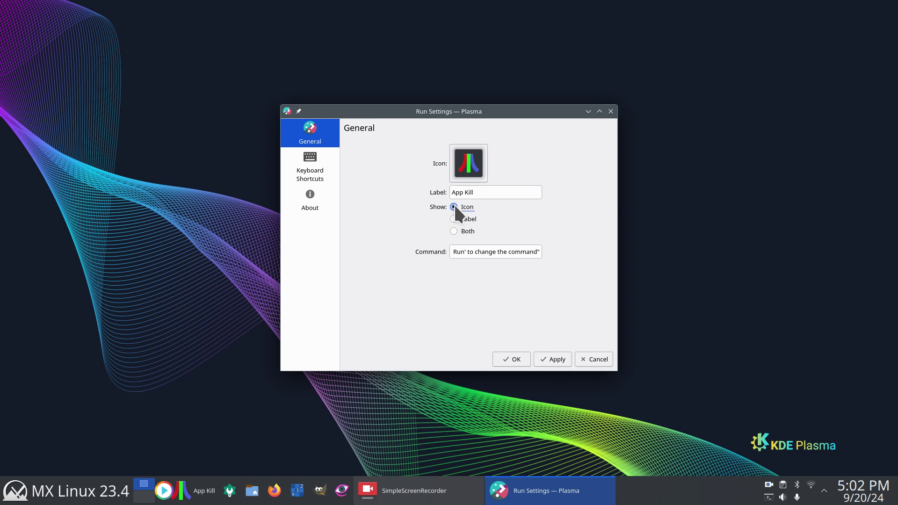
click(555, 360)
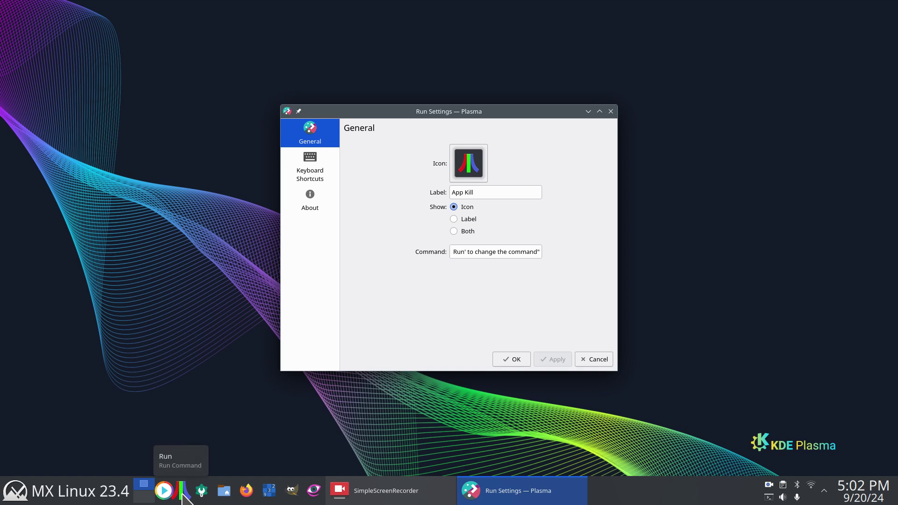
click(458, 255)
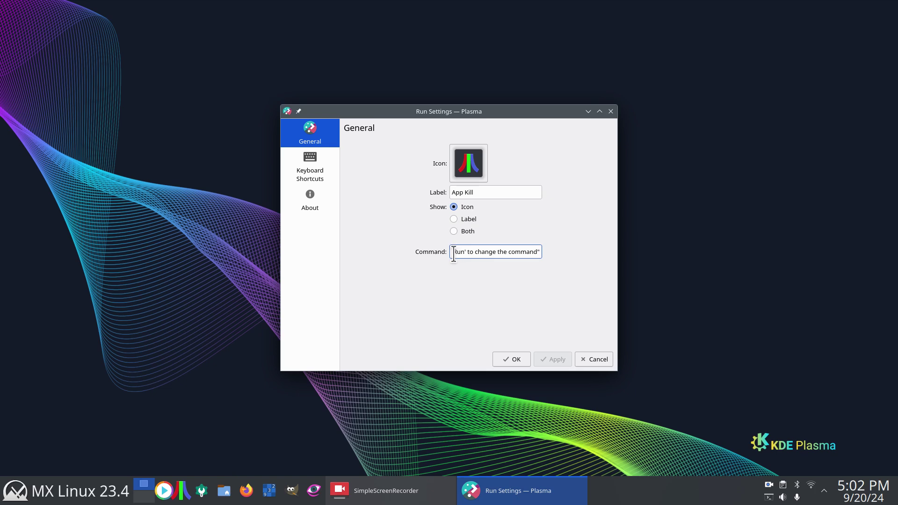
Replace the widget's command with xkill and apply it
drag(453, 253, 553, 252)
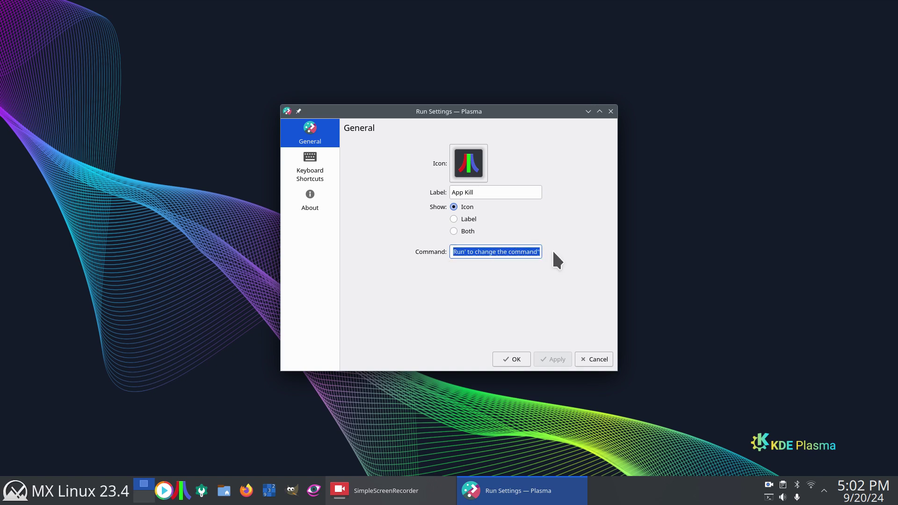
key(BackSpace)
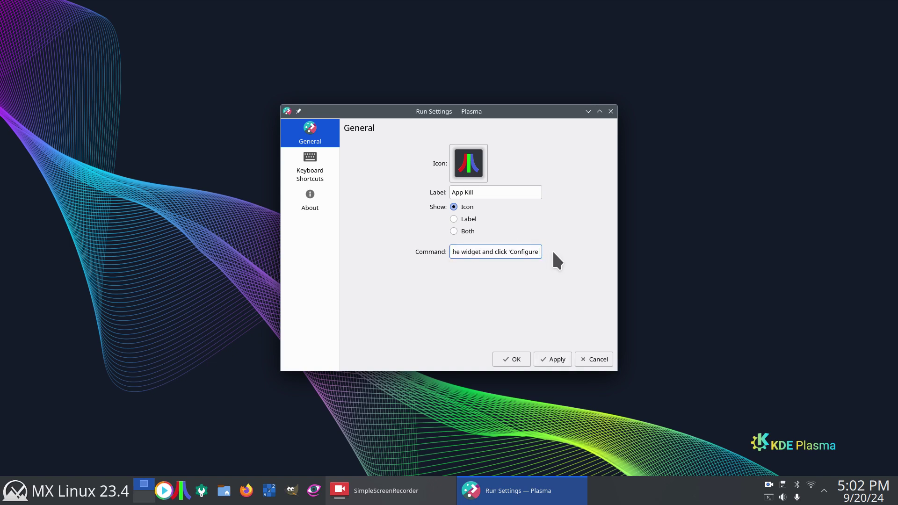
key(ctrl+a)
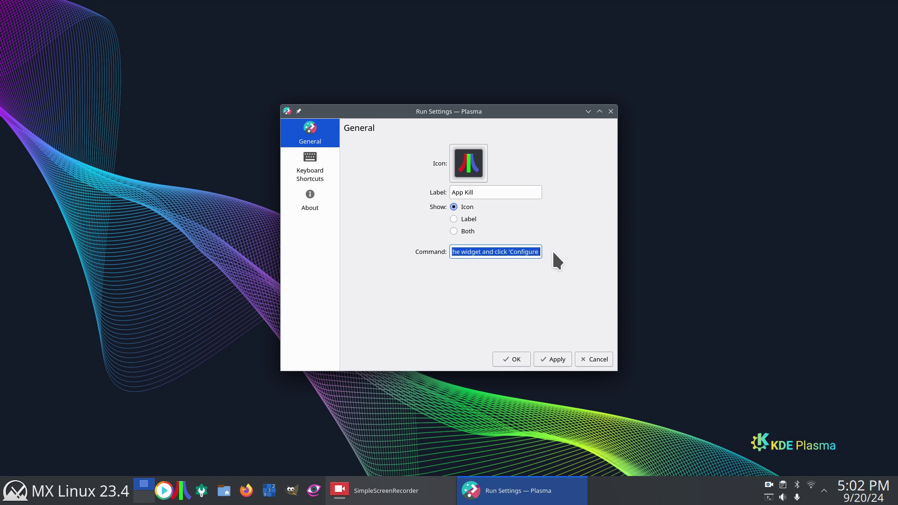
key(BackSpace)
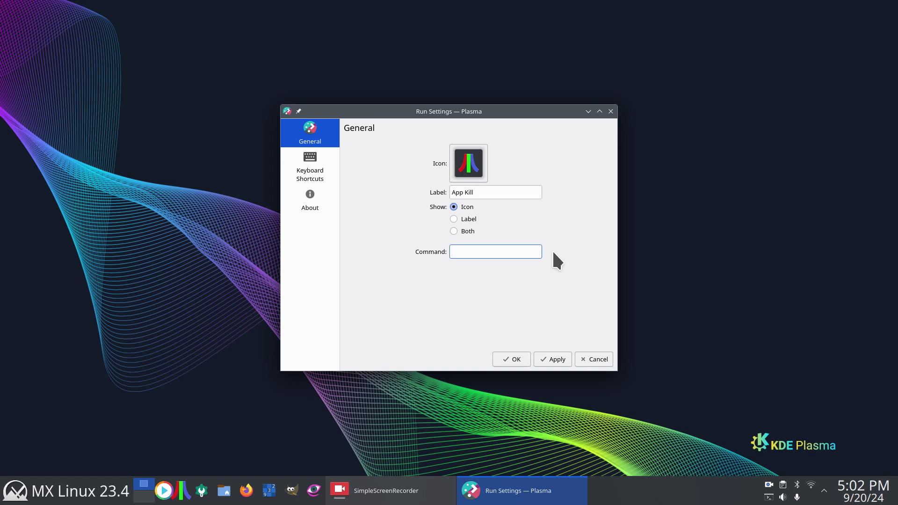
text(xkill)
click(568, 362)
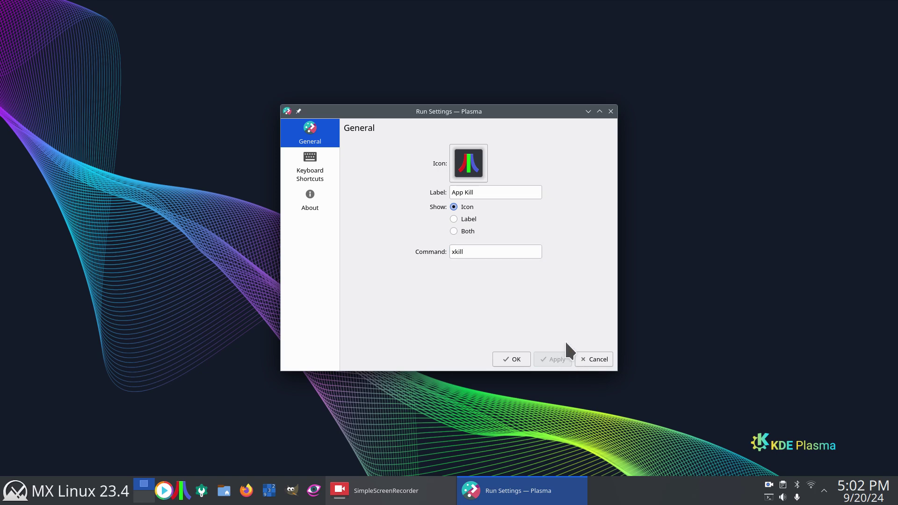
Close Run Settings with OK, then launch Gwenview and kill it using the App Kill widget
click(611, 111)
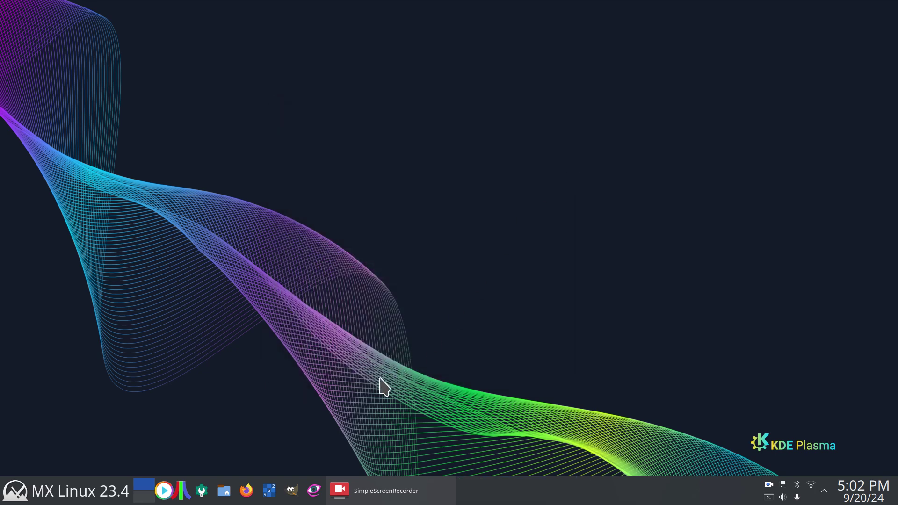
click(311, 489)
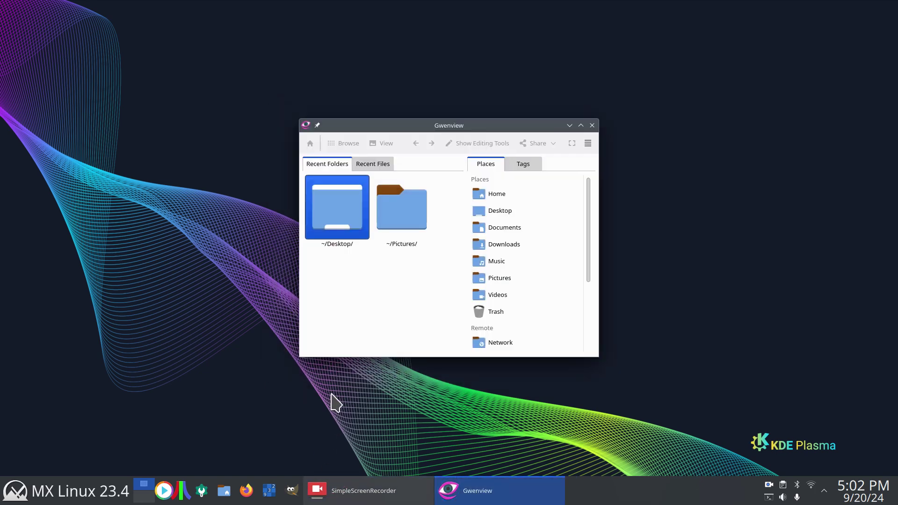
click(180, 492)
click(405, 260)
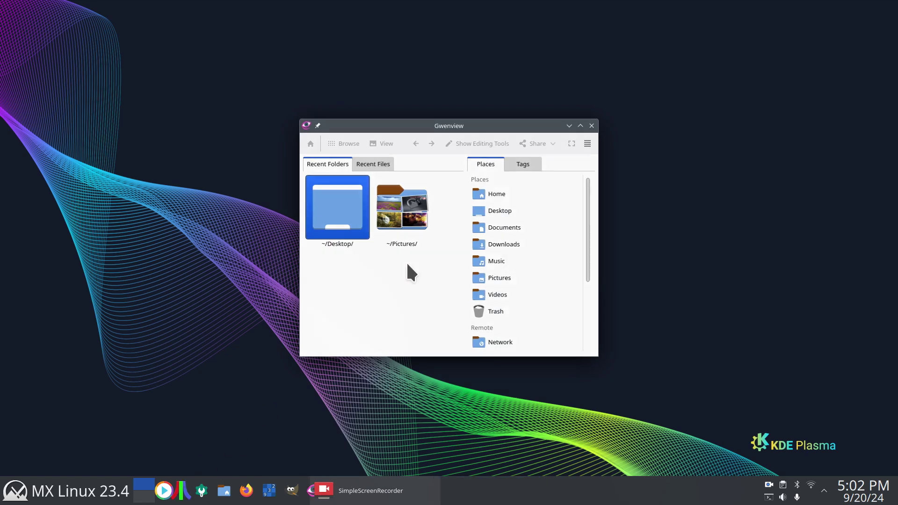
Launch KSudoku and kill it with the App Kill widget
click(277, 491)
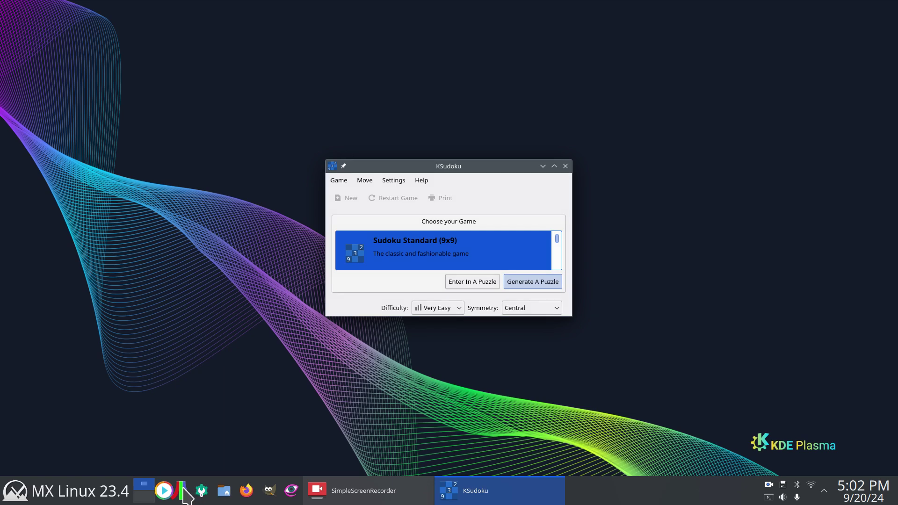
click(180, 492)
click(386, 270)
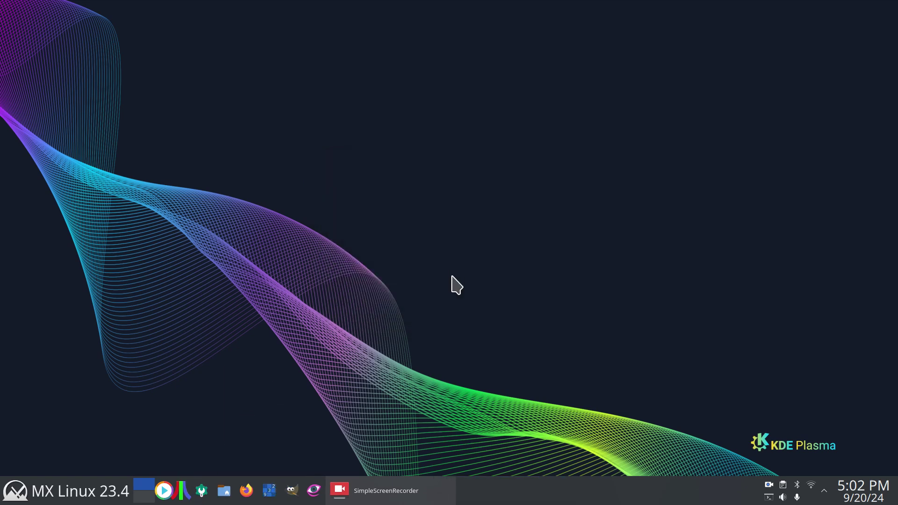